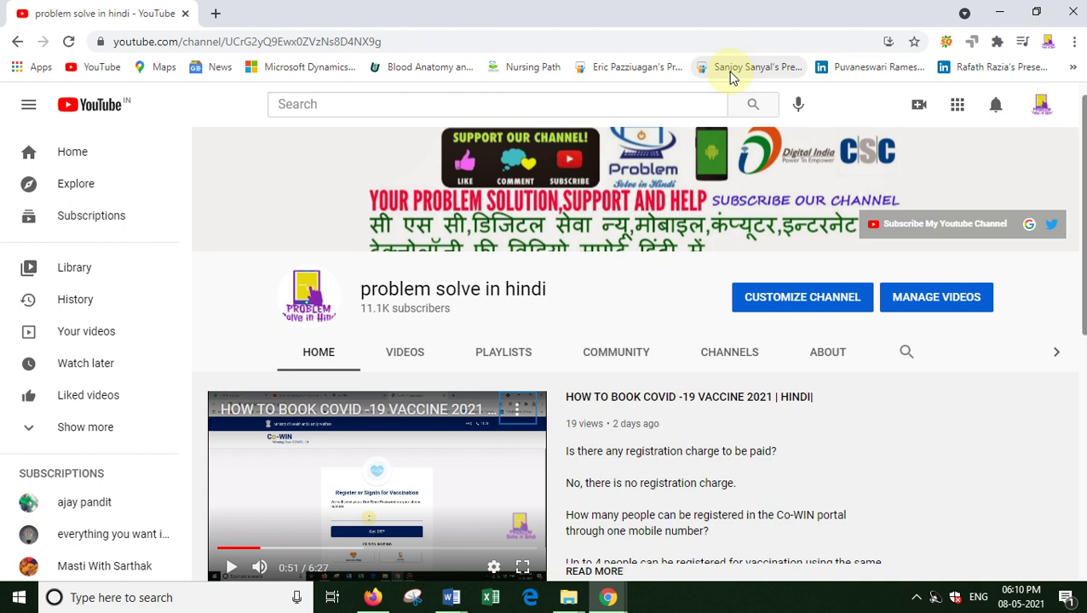
- Show thumbnails of the open Word windows, biodata and Document2, from the taskbar
click(455, 600)
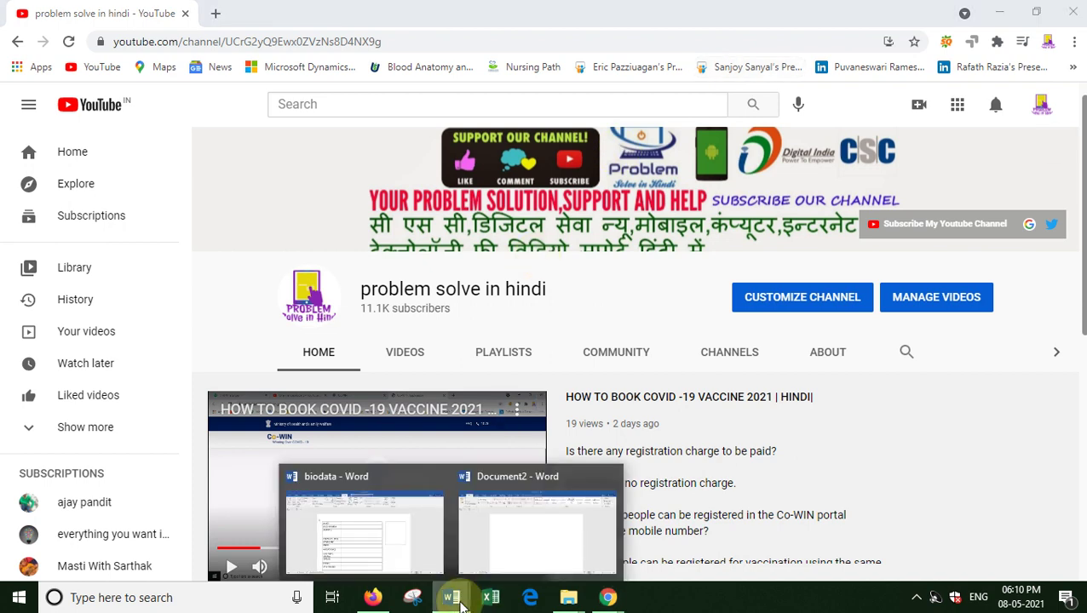
- Switch to the blank Document2 Word window
click(518, 548)
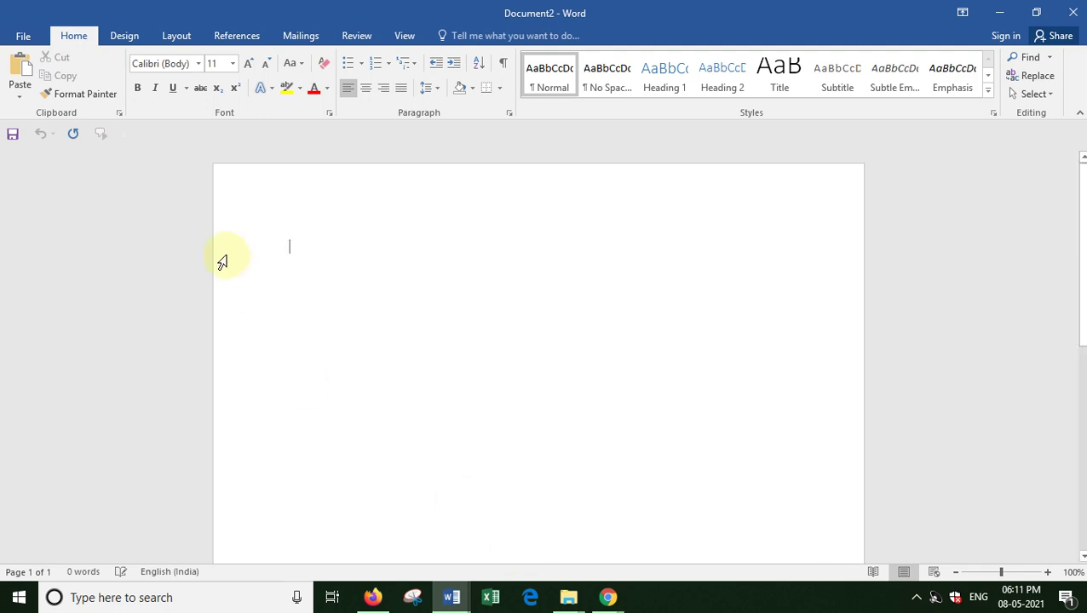
- Open FORM 30.pdf from the Documents folder on This PC
click(31, 40)
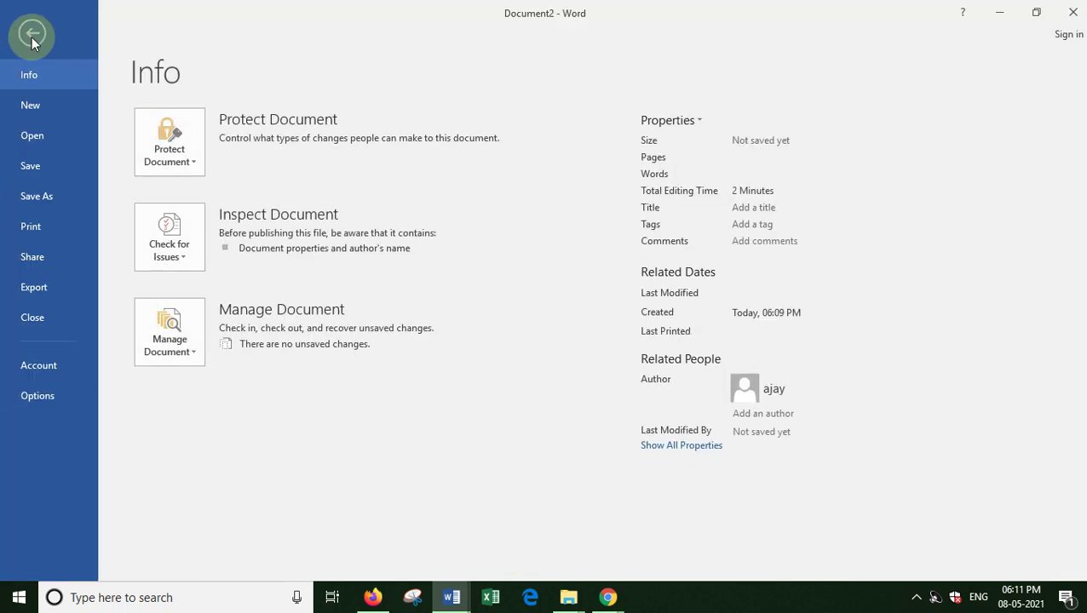
click(43, 140)
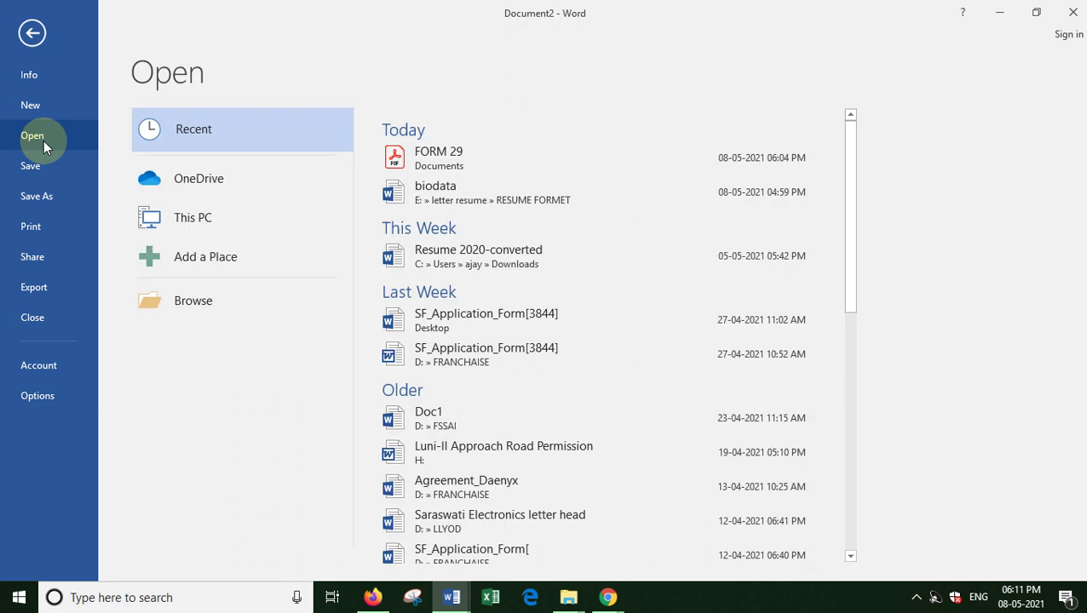
click(852, 407)
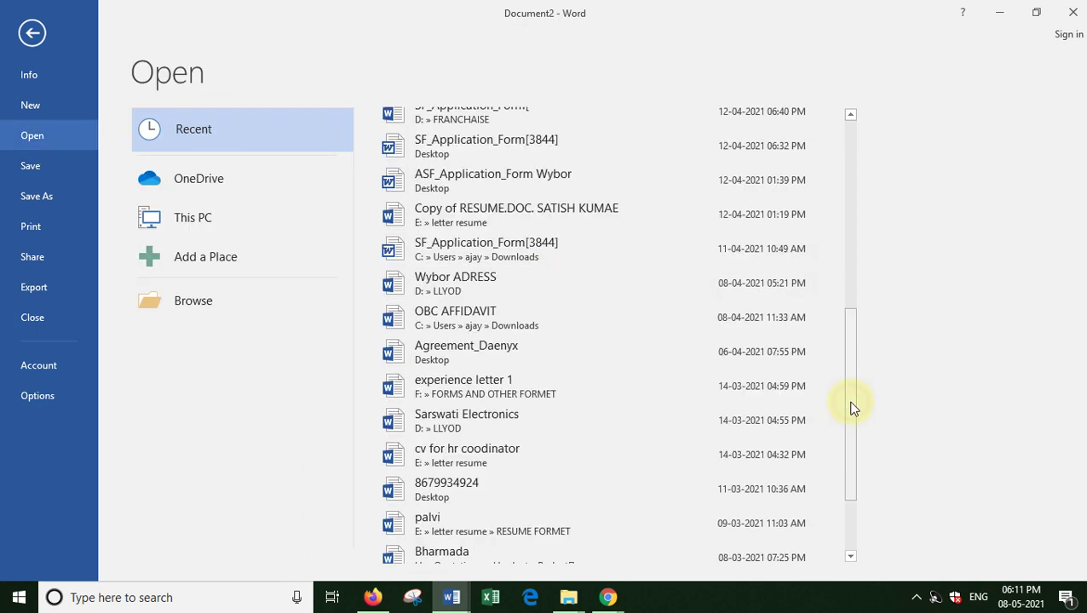
click(218, 217)
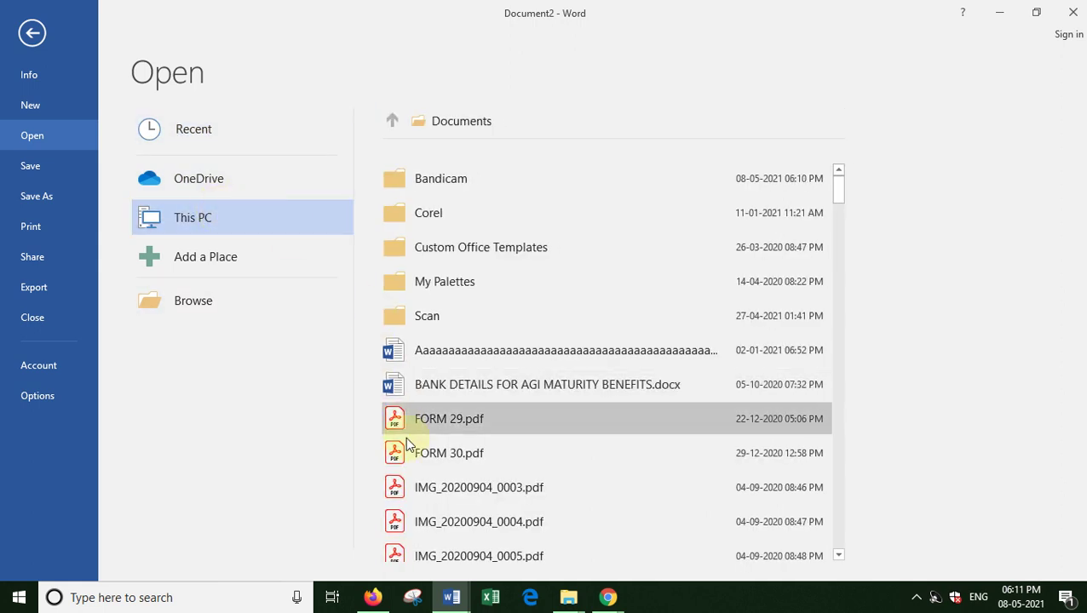
click(436, 460)
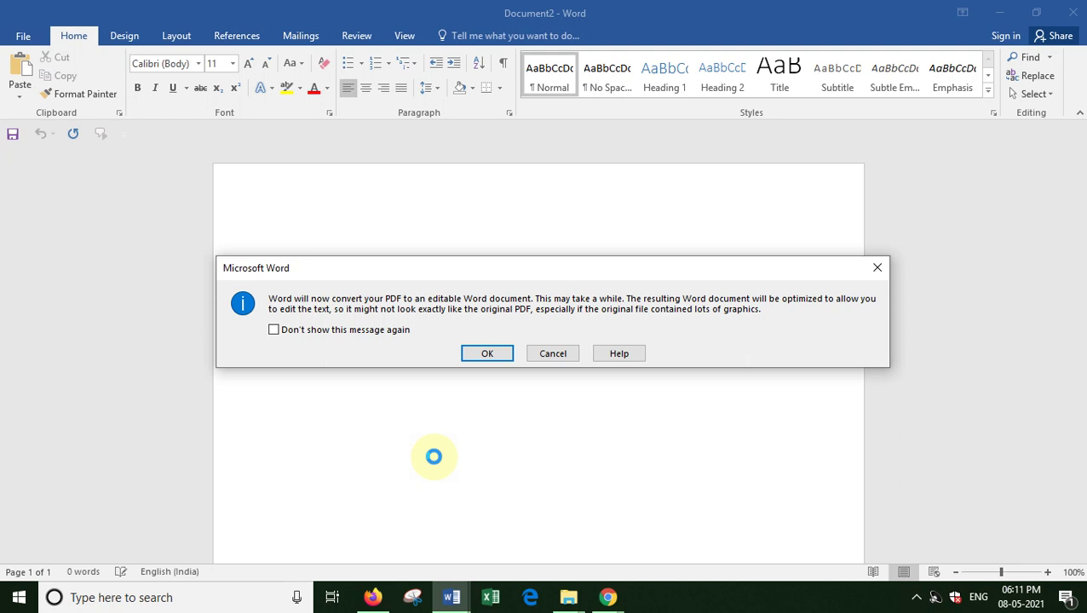
- Confirm converting FORM 30.pdf into an editable Word document
click(488, 354)
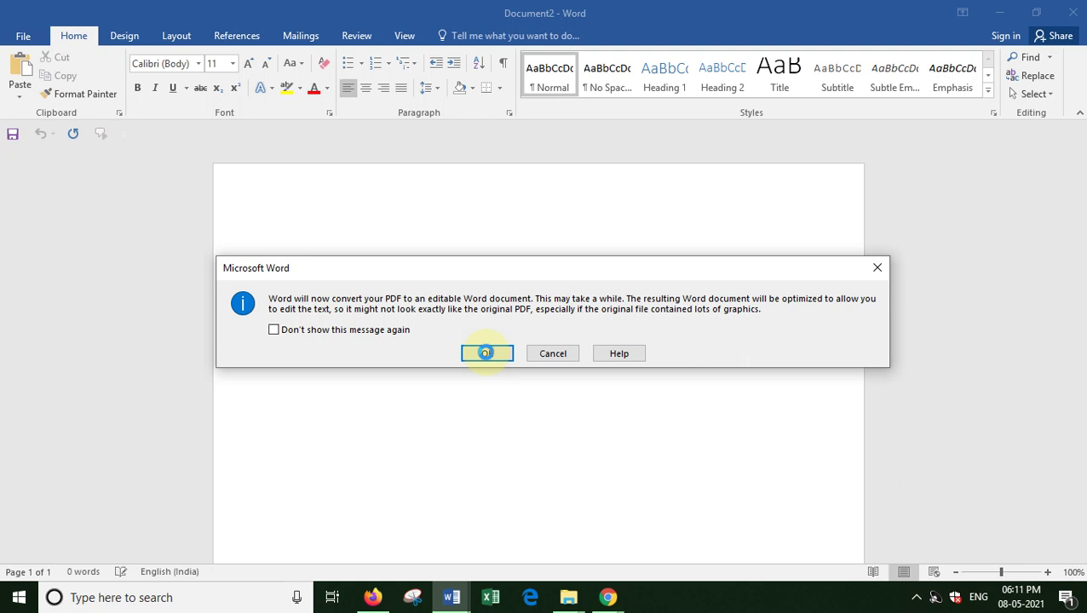
click(485, 353)
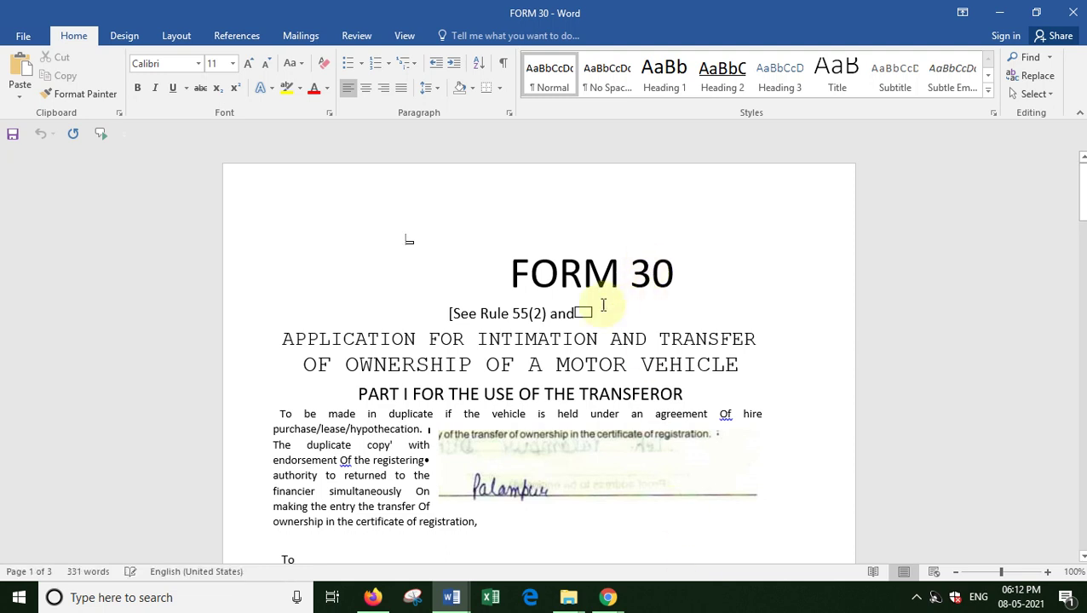
- Replace the start of the heading line with 'problem solve in hindi'
click(553, 343)
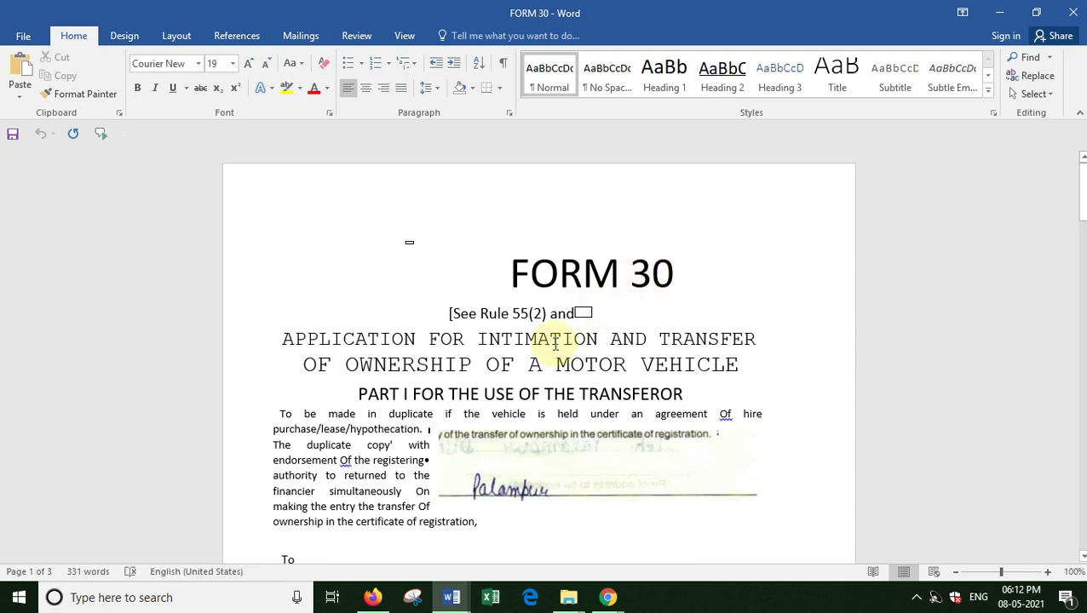
key(BackSpace)
key(BackSpace)
key(BackSpace)
key(BackSpace)
key(BackSpace)
key(BackSpace)
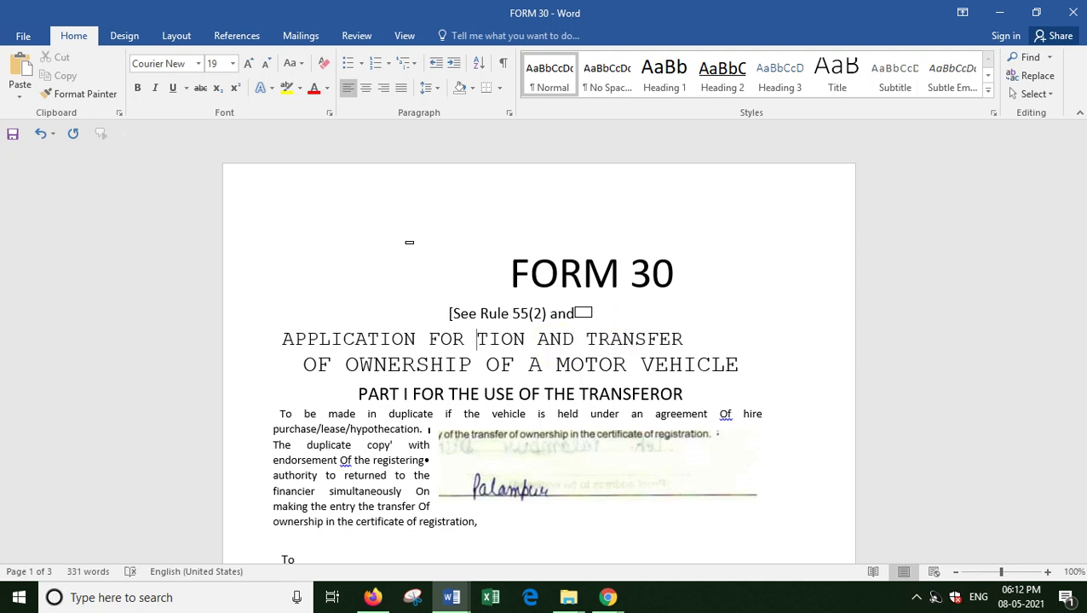
key(BackSpace)
key(BackSpace)
key(BackSpace)
key(BackSpace)
key(BackSpace)
key(BackSpace)
key(BackSpace)
key(BackSpace)
key(BackSpace)
key(BackSpace)
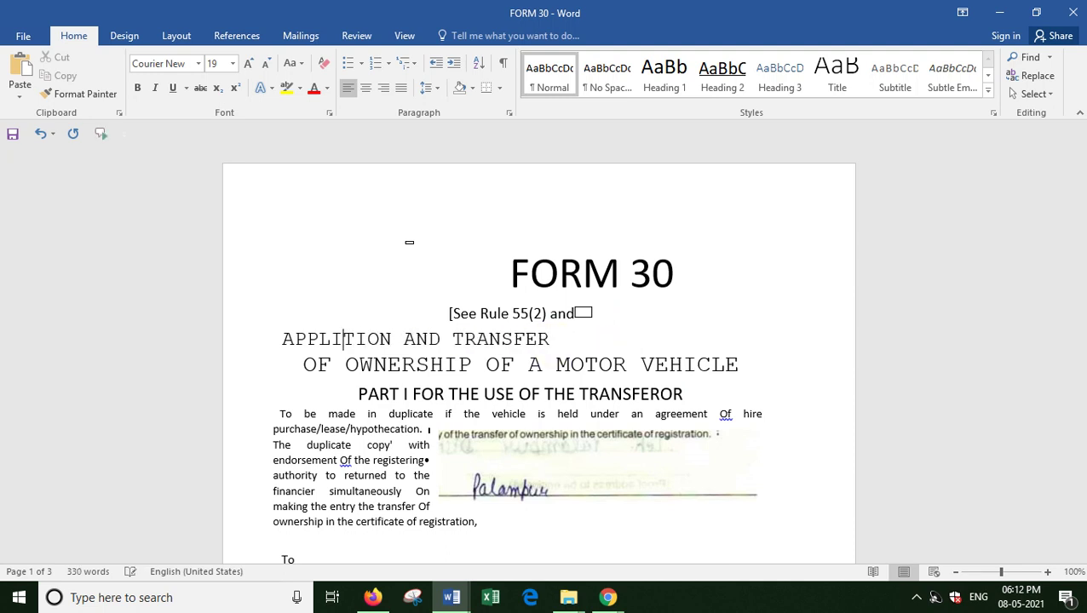
key(BackSpace)
key(BackSpace)
key(BackSpace)
key(BackSpace)
key(BackSpace)
text(p)
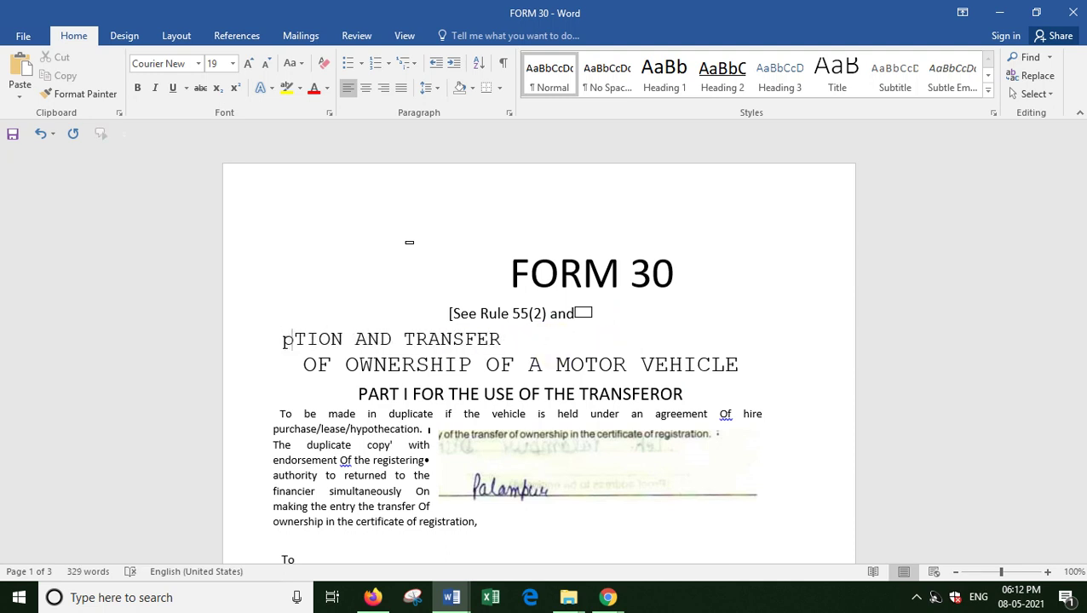
text(roble)
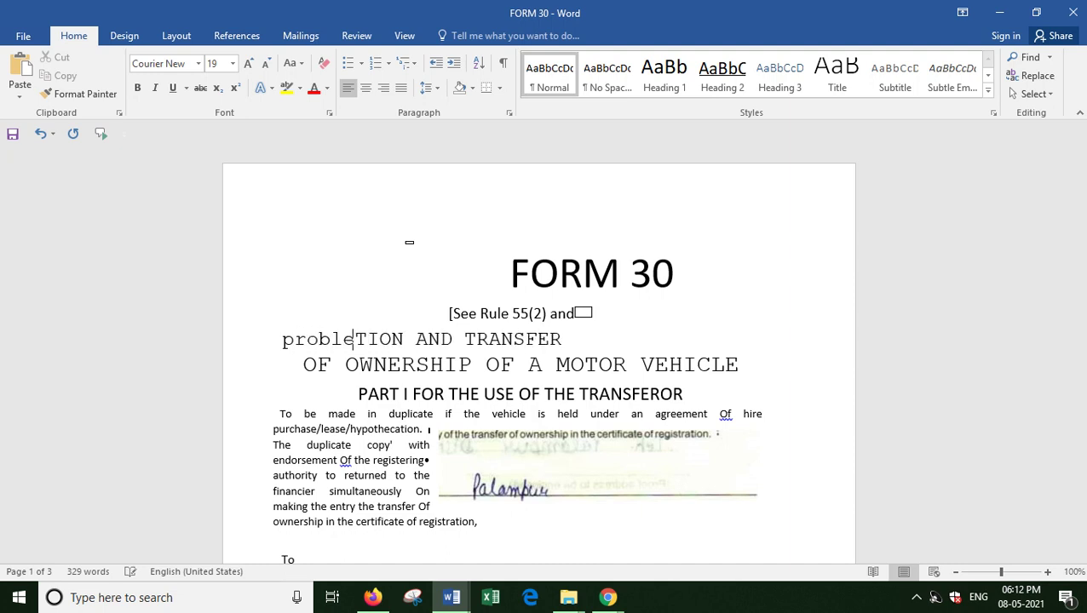
text(m )
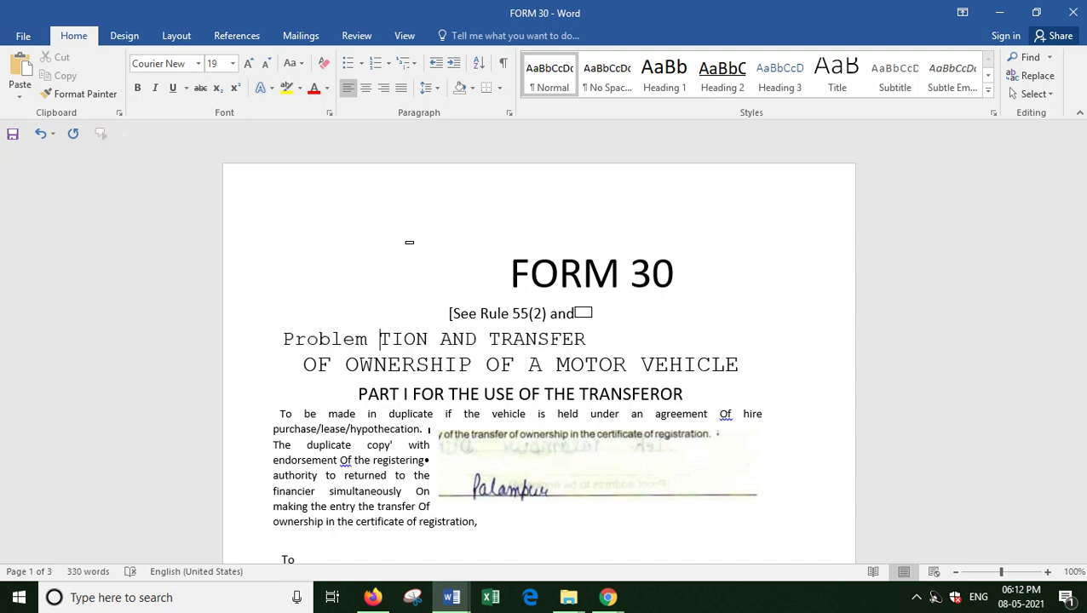
text(sol)
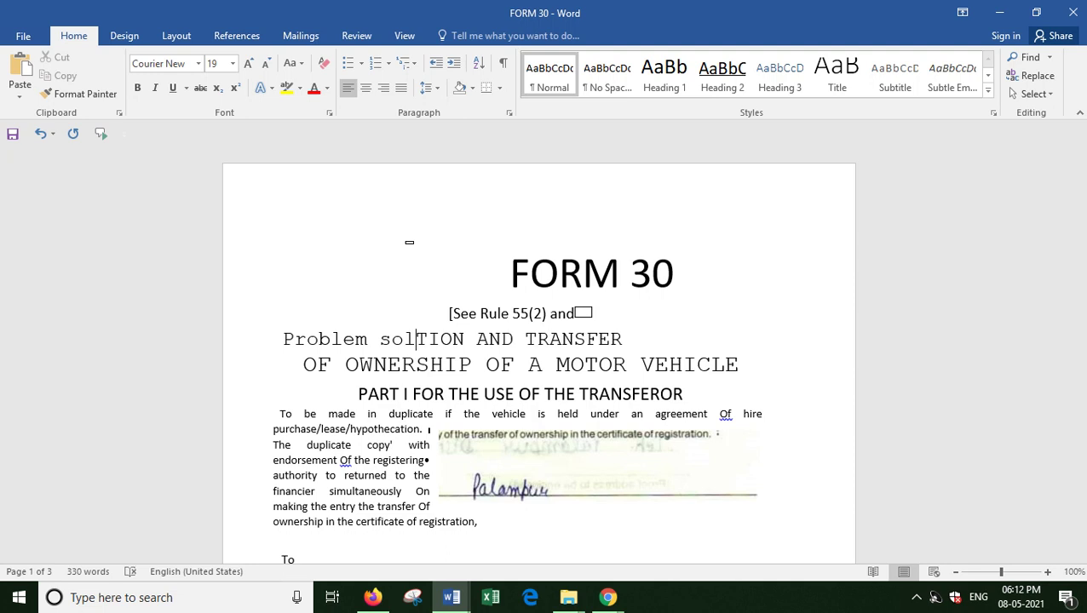
text(ve in )
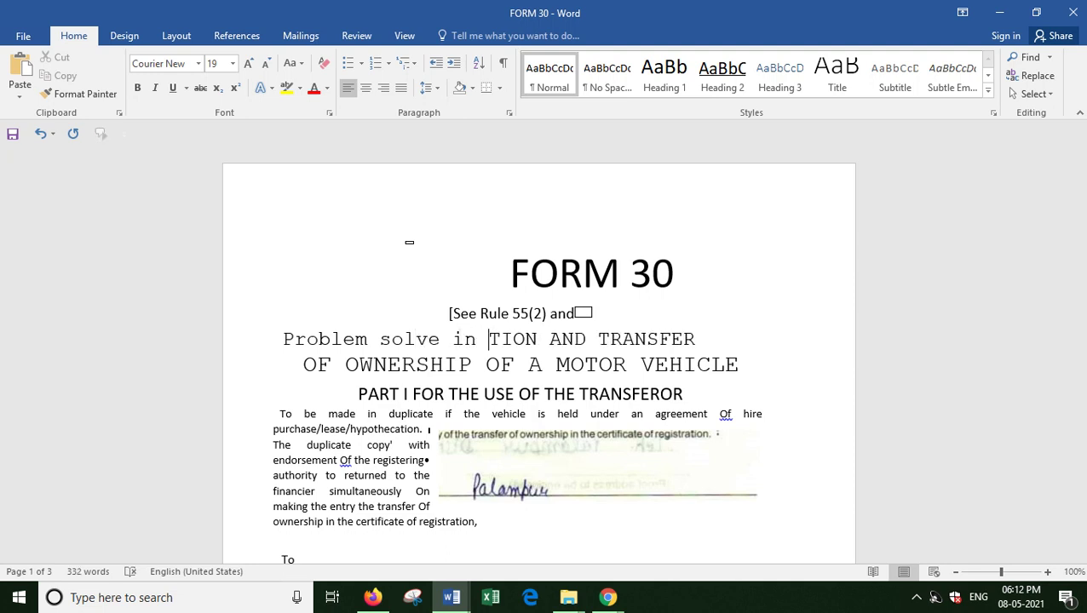
text(hindi)
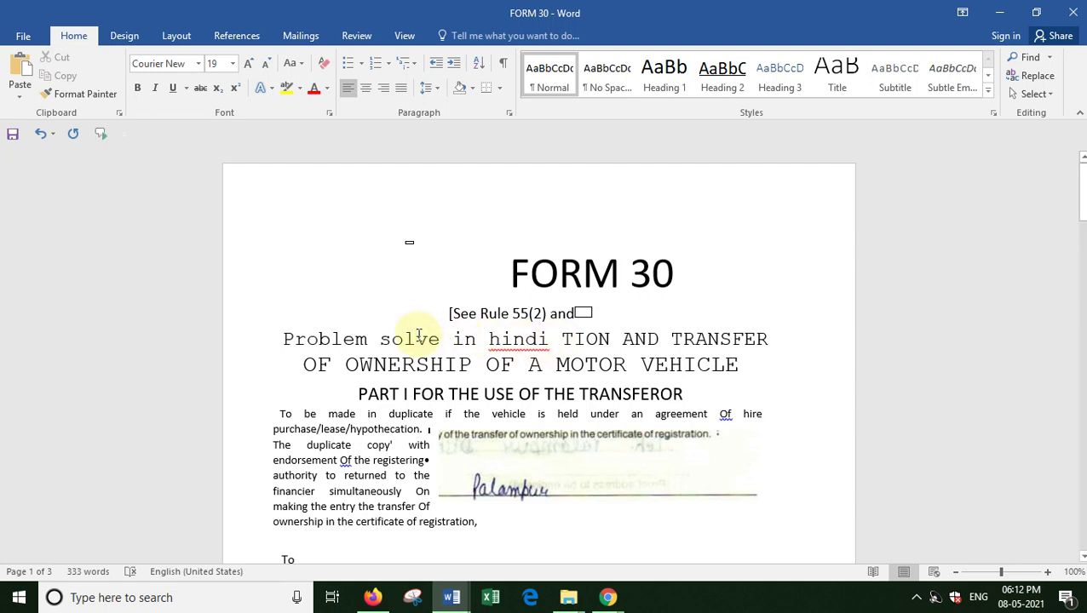
- Make all of the document's text bold, then select the signature picture
key(ctrl+a)
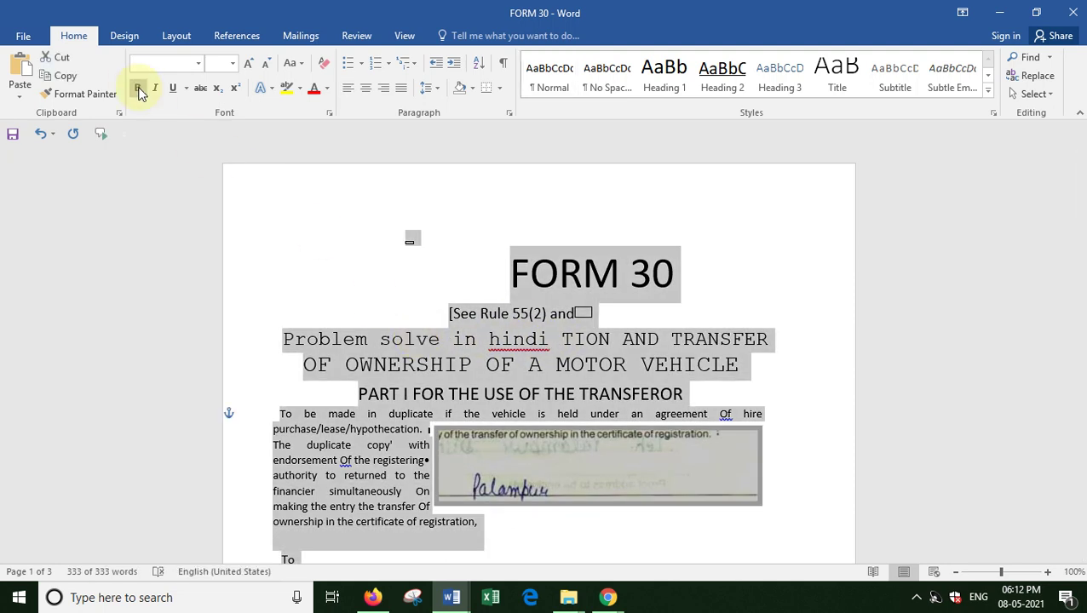
click(139, 90)
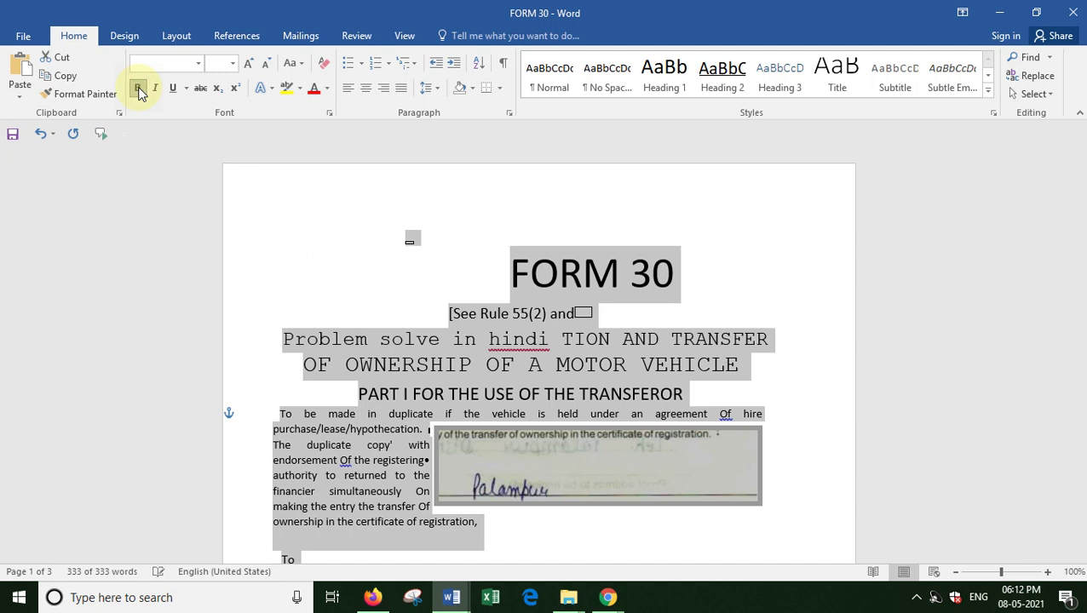
click(721, 317)
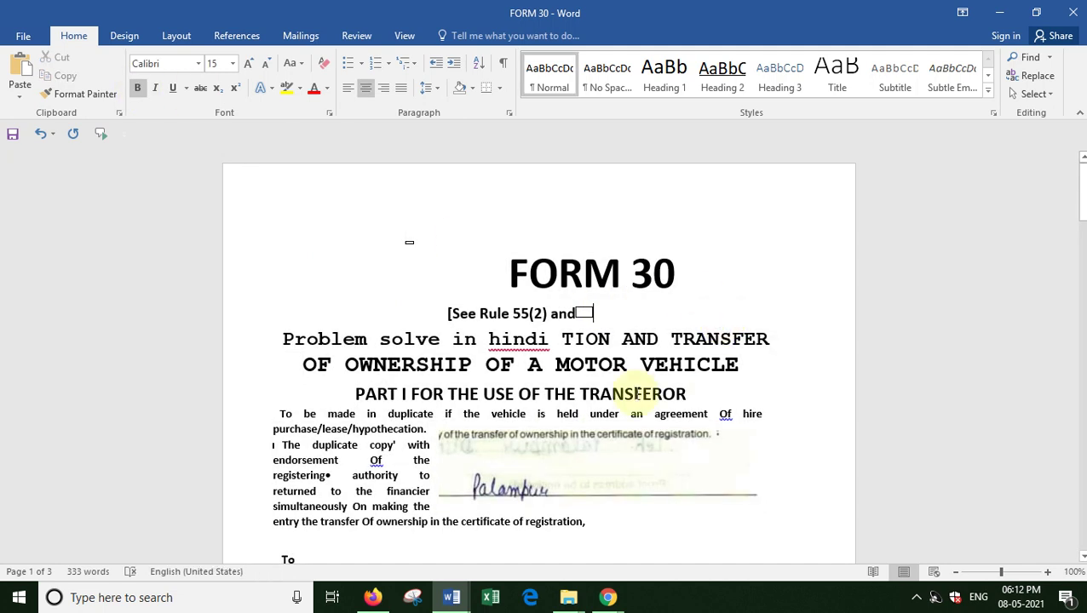
click(559, 473)
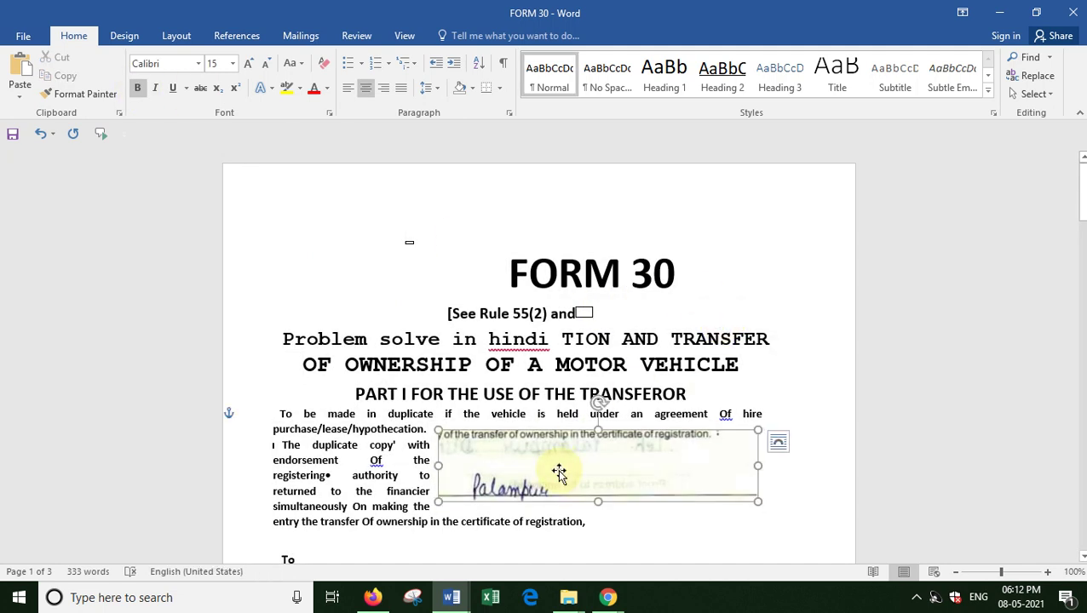
- Set the picture's text wrapping to Top and Bottom
click(780, 445)
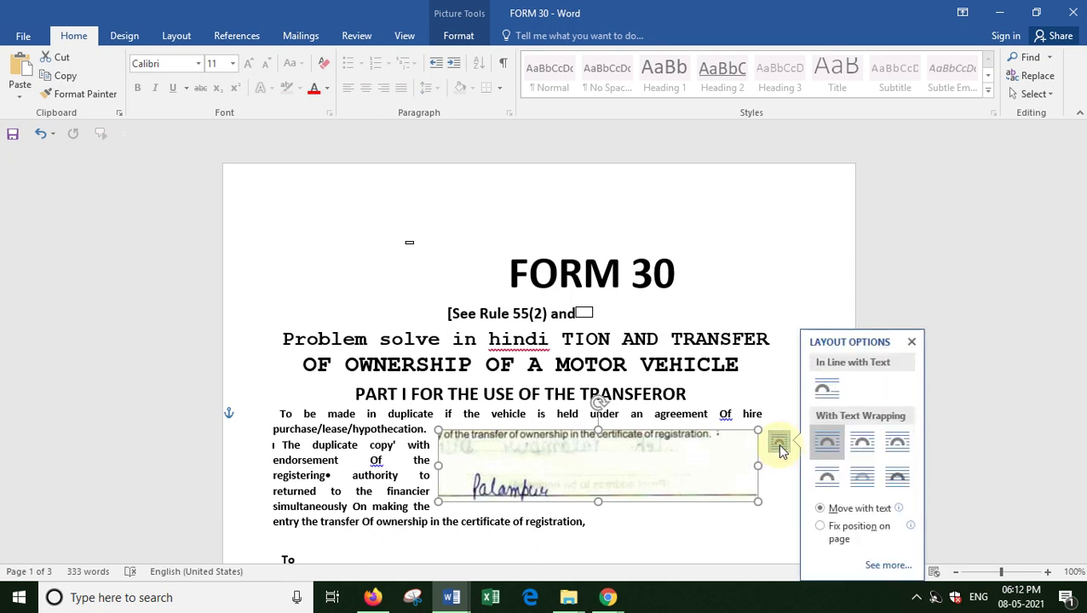
click(860, 478)
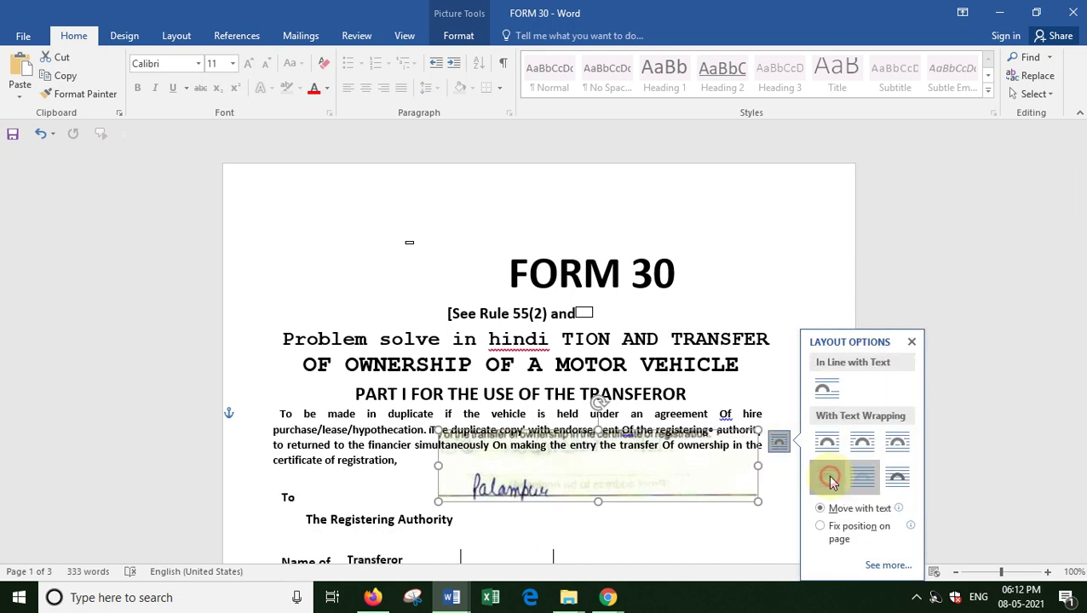
click(832, 480)
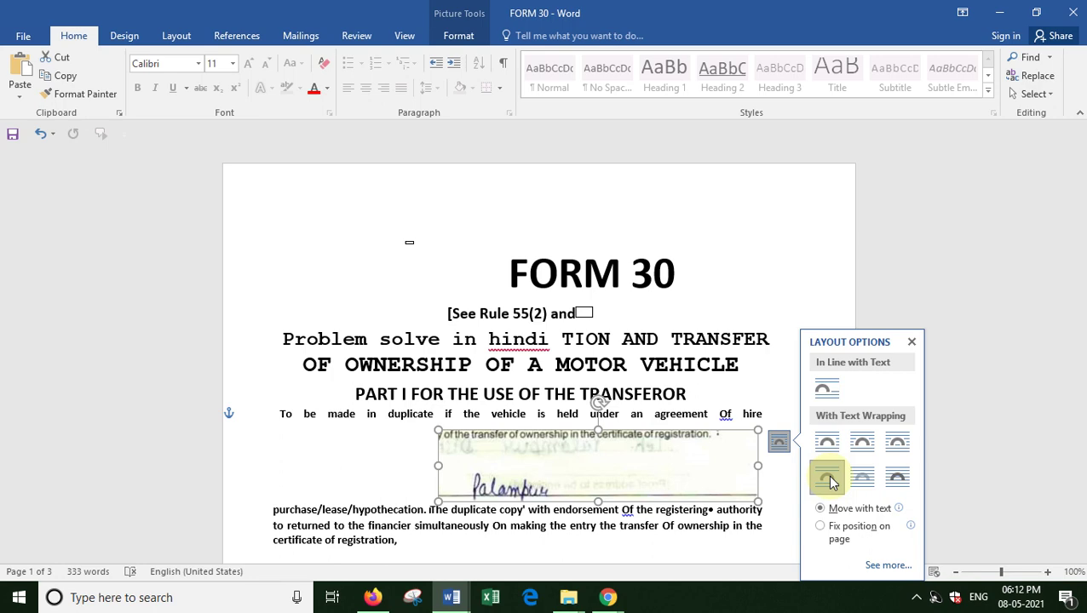
click(911, 342)
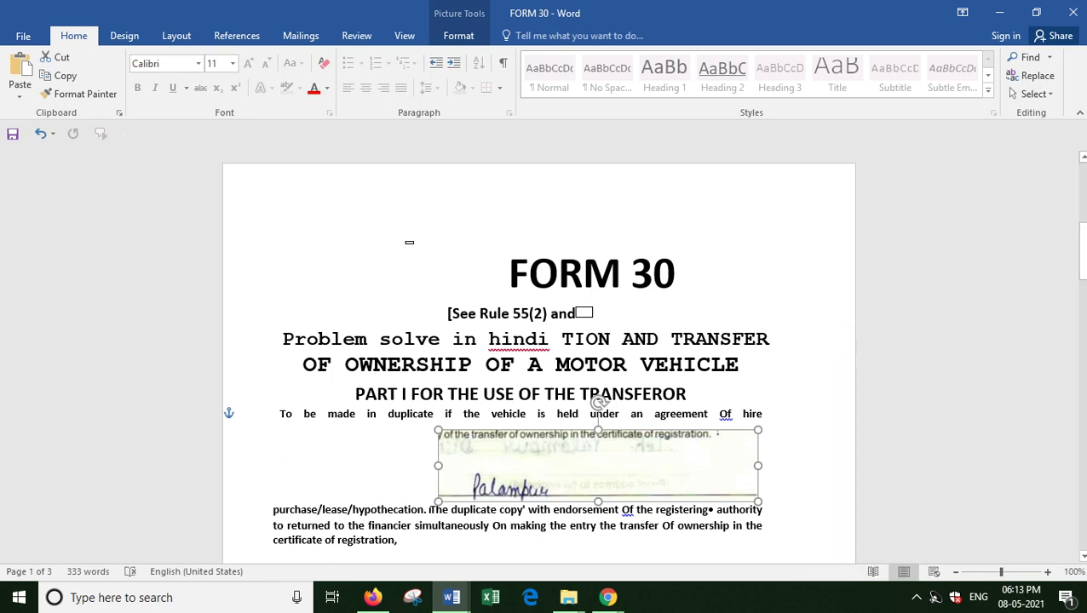
- Scroll through the pages to check the layout, then deselect the picture and return to page 1
scroll(539, 358, down, 10)
click(1083, 457)
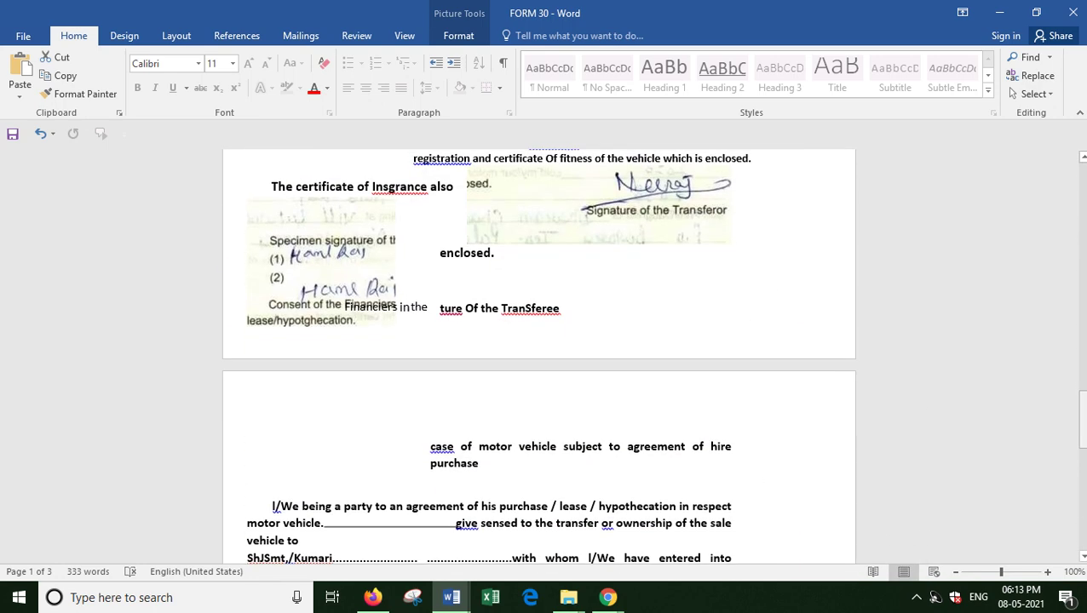
click(1083, 458)
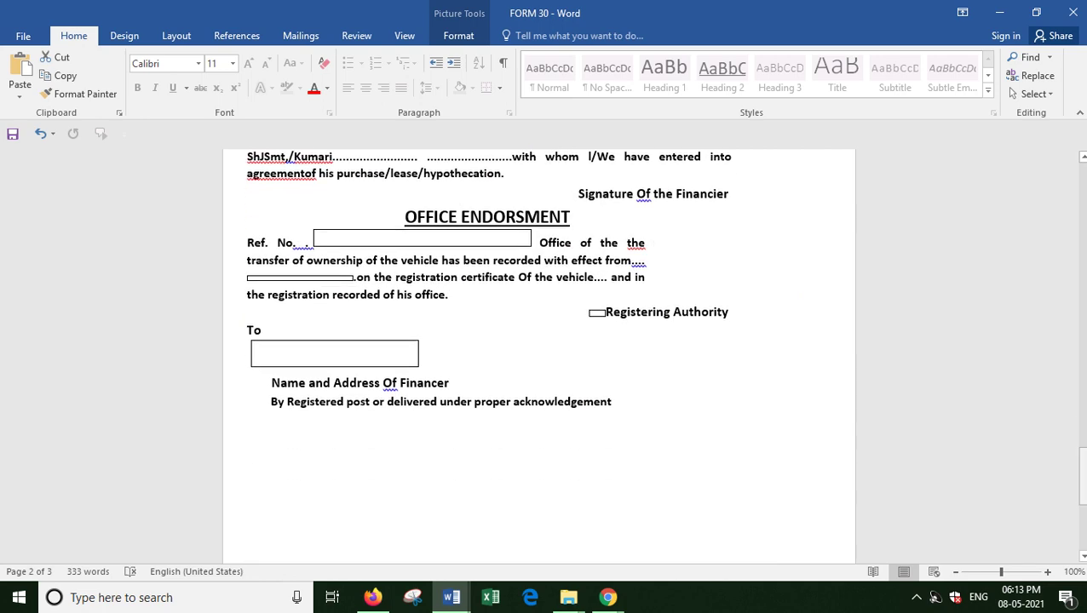
click(1082, 426)
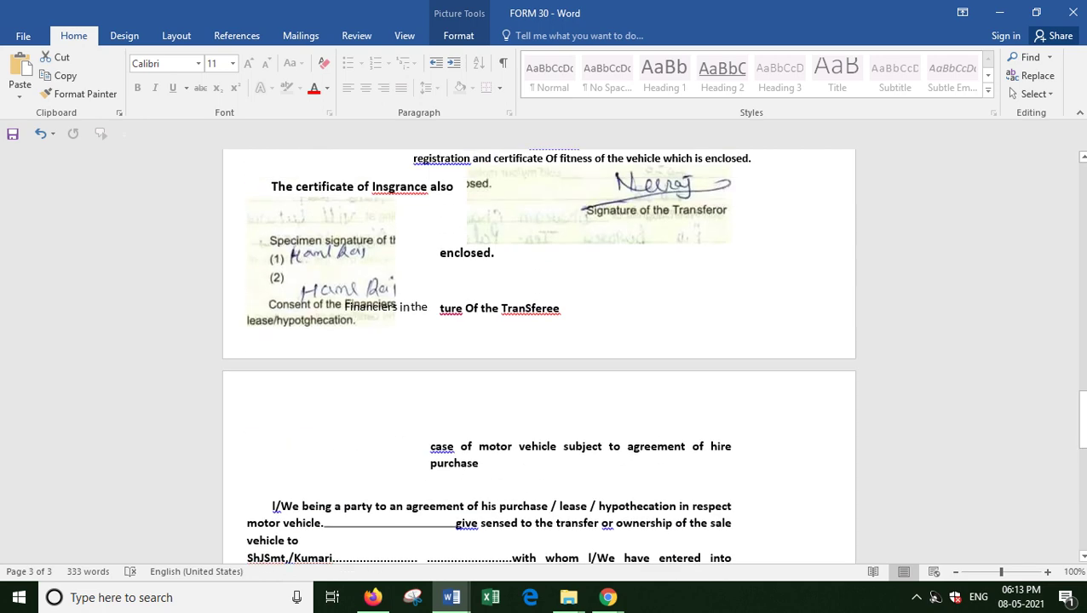
scroll(1074, 240, up, 5)
scroll(1074, 240, up, 5)
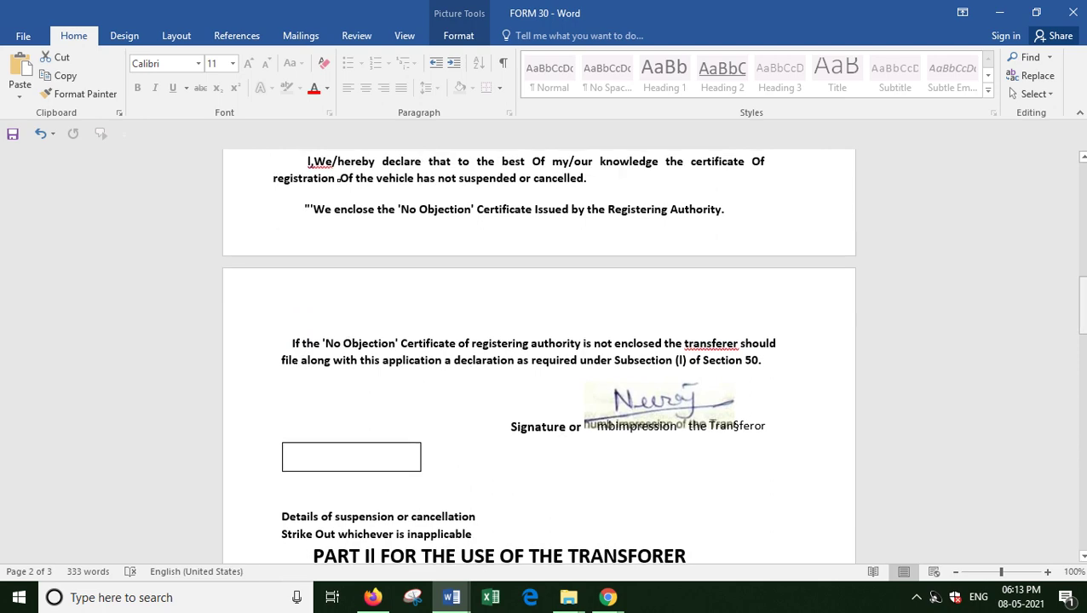
click(1074, 241)
key(Page_Up)
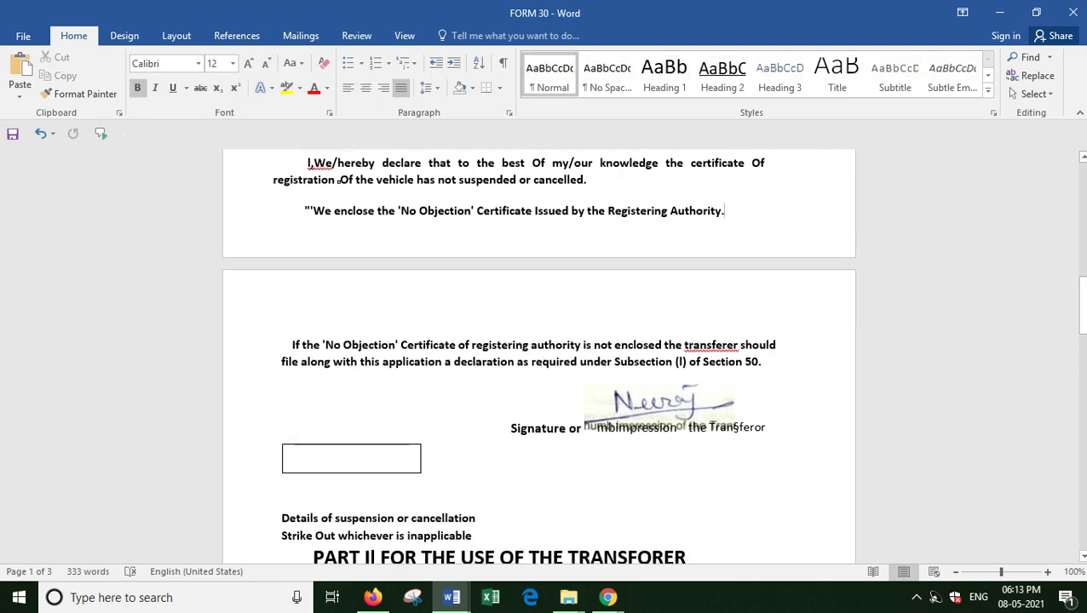
drag(1081, 247, 1080, 187)
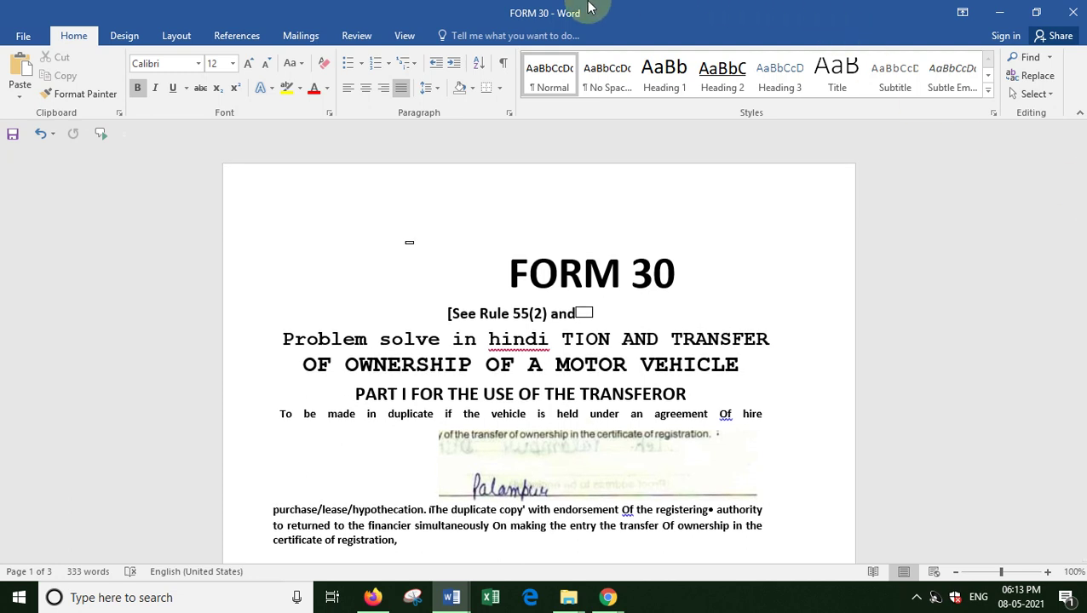
- Open Save As with the Desktop folder chosen as the location
click(19, 37)
click(38, 196)
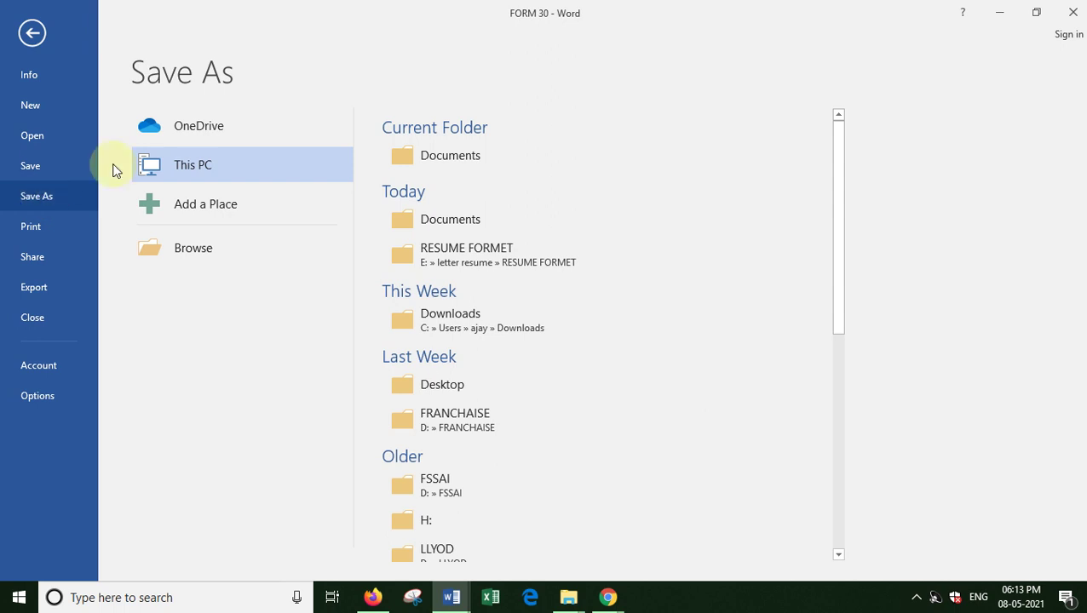
click(446, 400)
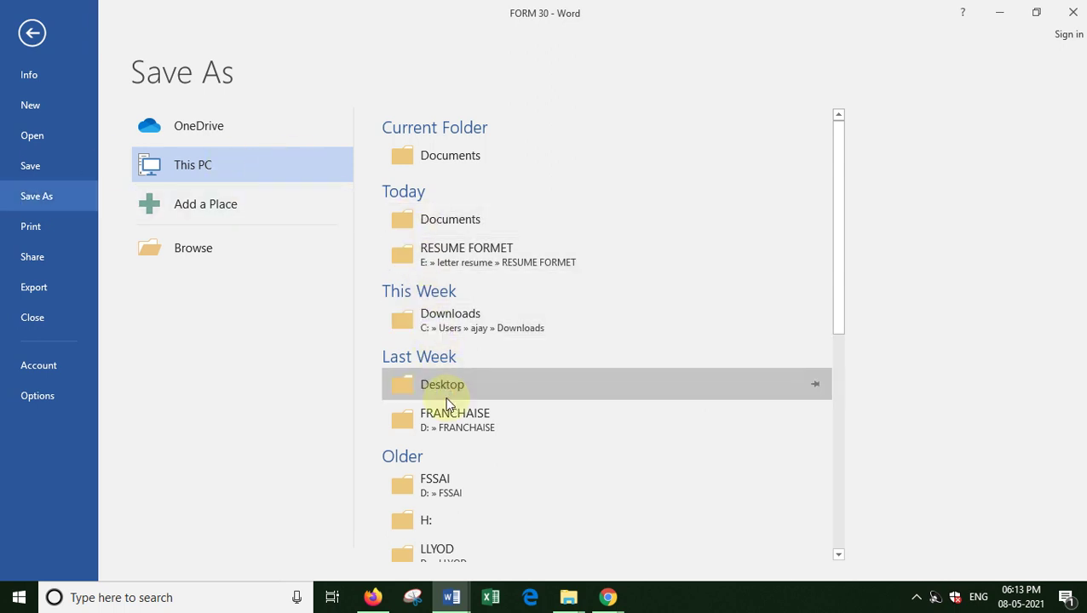
click(445, 400)
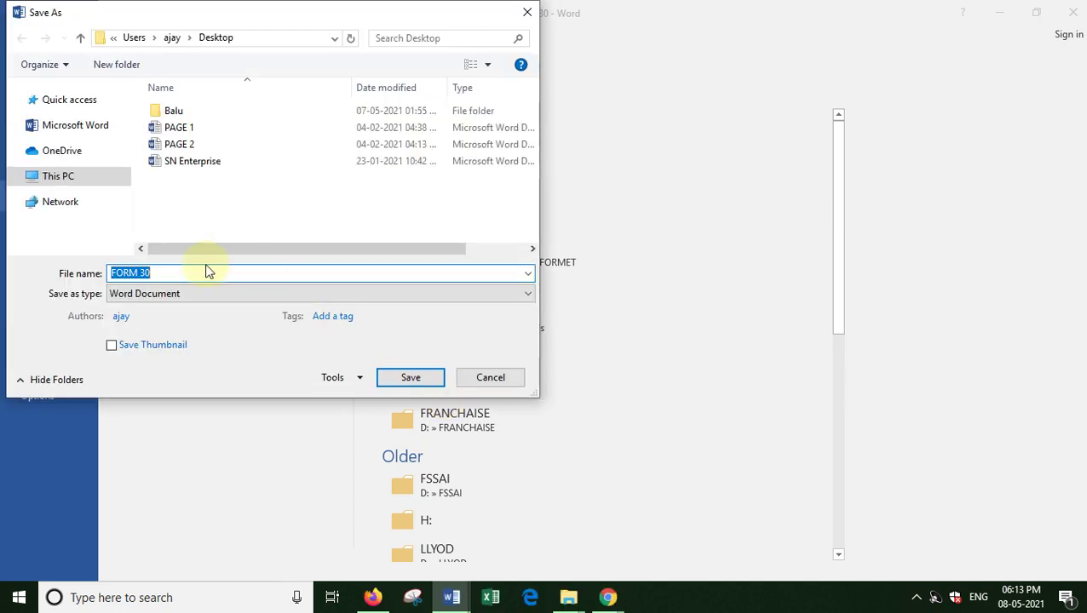
- Save the form to the Desktop as a PDF named 'sdd'
click(168, 273)
key(BackSpace)
key(BackSpace)
key(BackSpace)
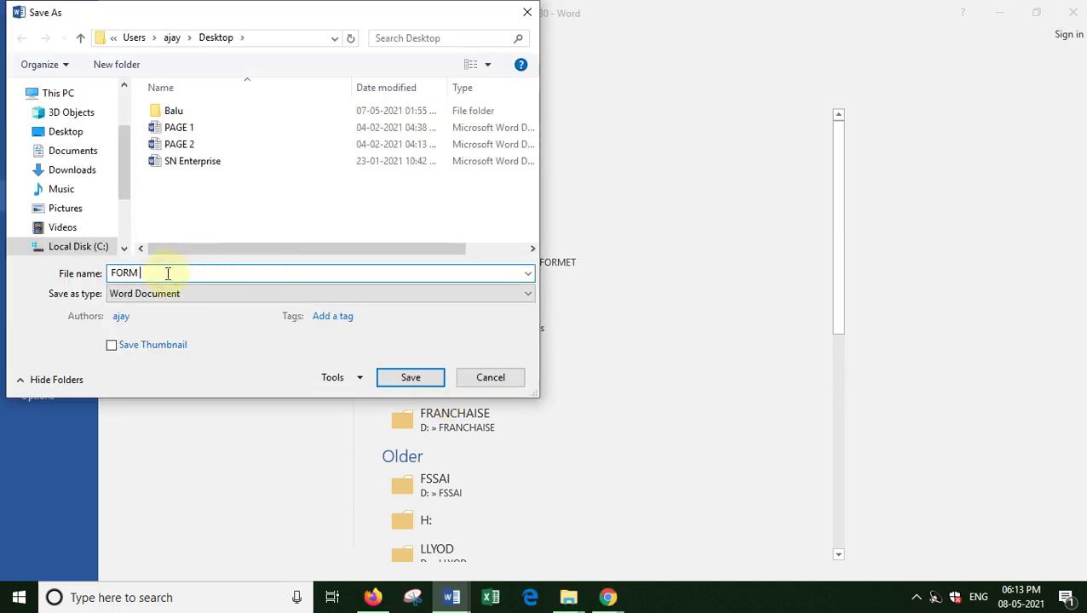
key(BackSpace)
key(BackSpace)
key(BackSpace)
key(BackSpace)
text(sdd)
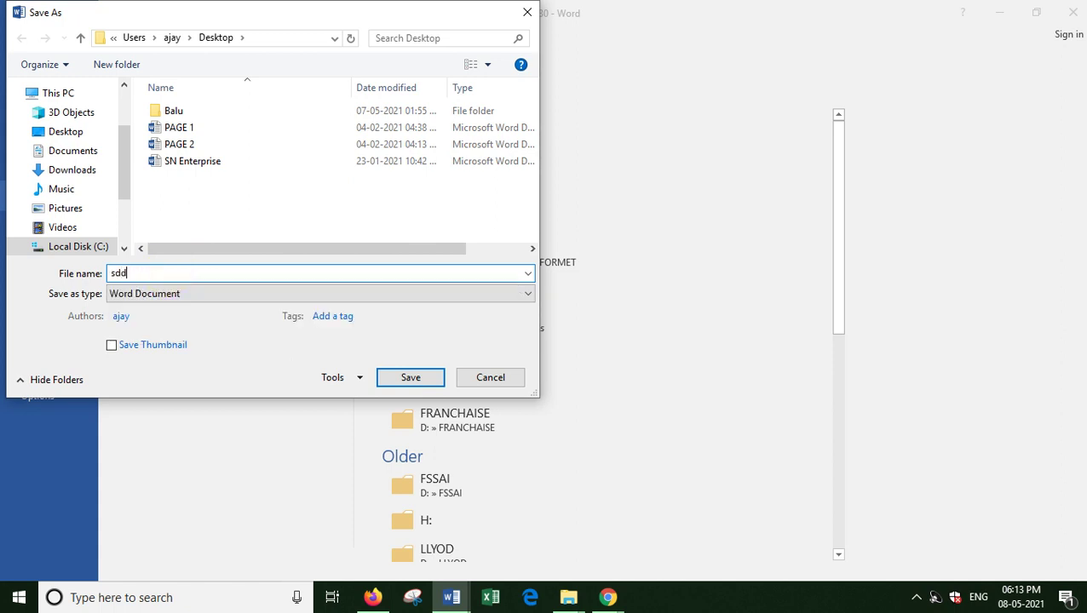
click(149, 298)
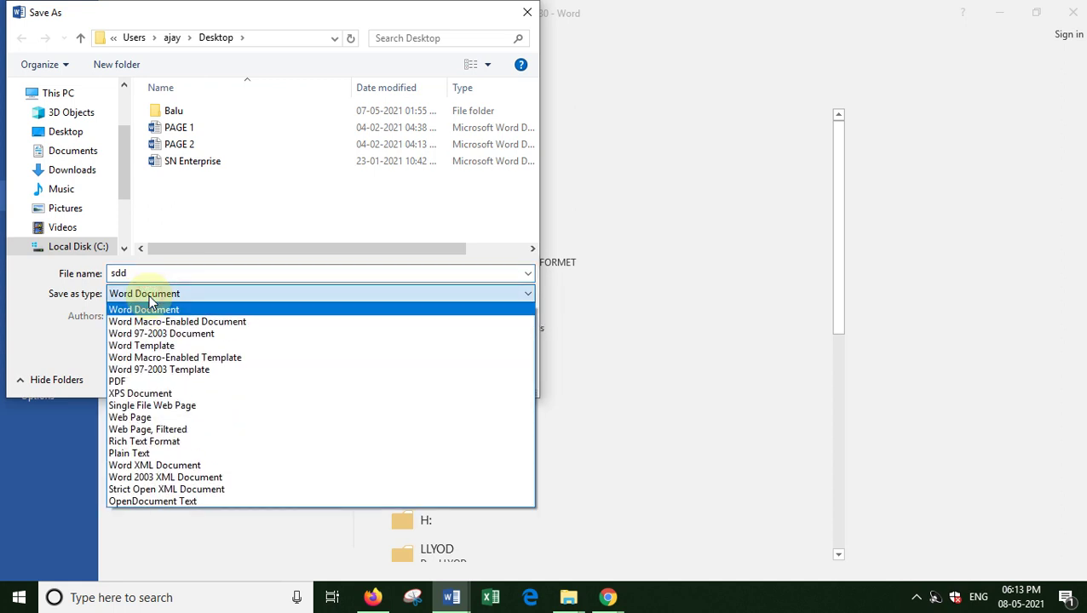
click(120, 382)
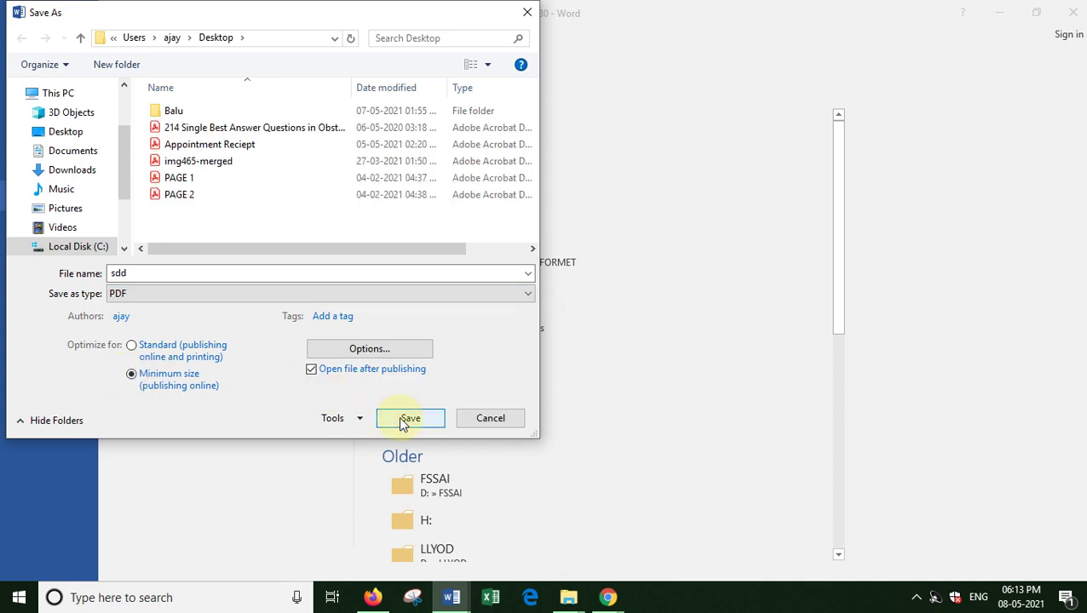
click(405, 424)
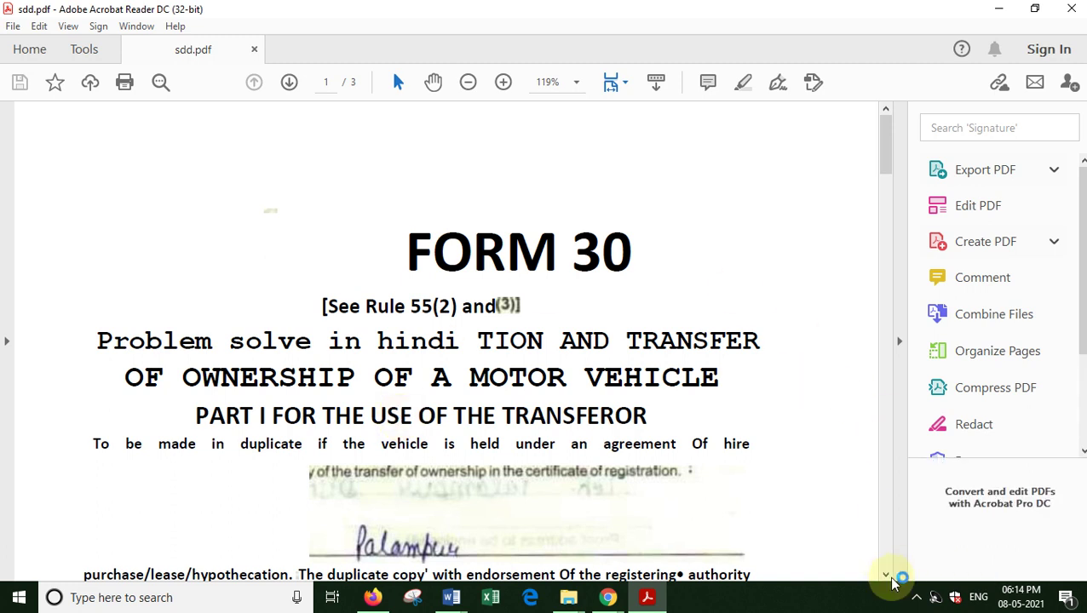
- Page through sdd.pdf in Acrobat Reader, then minimise the reader
click(890, 438)
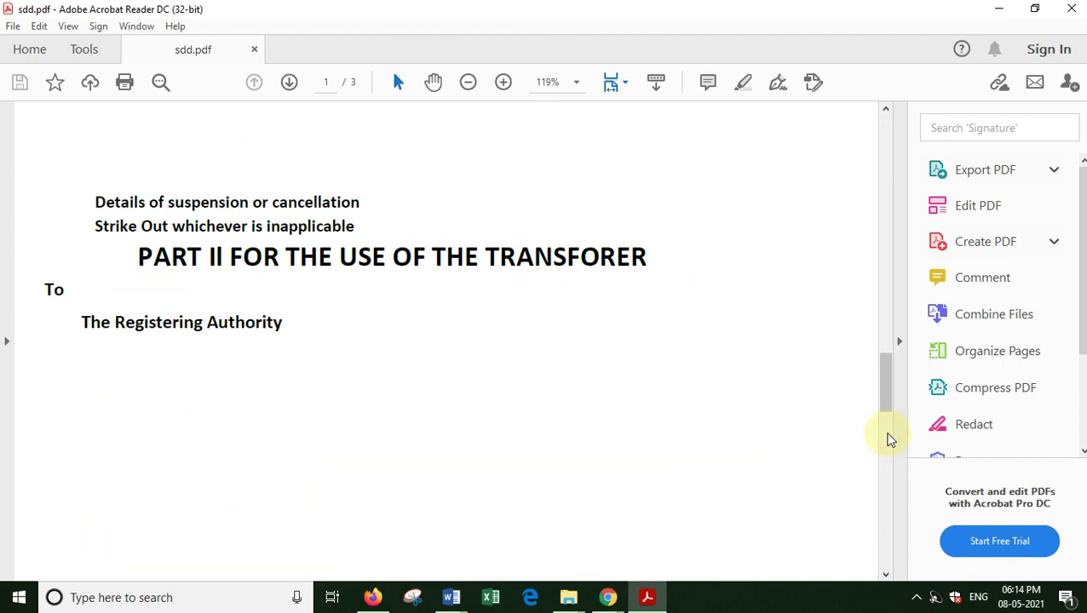
click(886, 270)
click(888, 184)
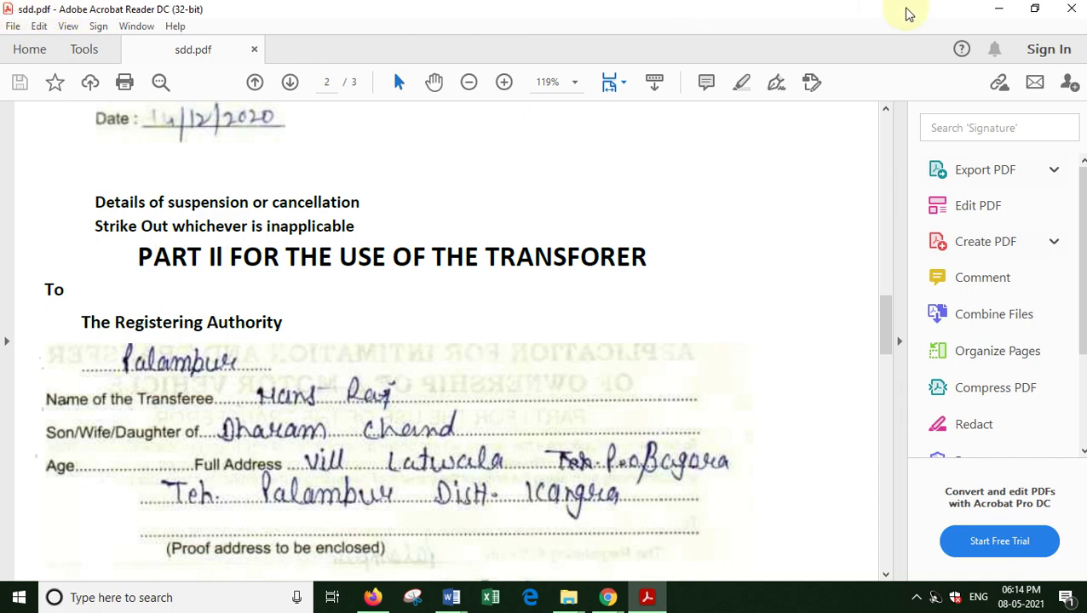
click(999, 8)
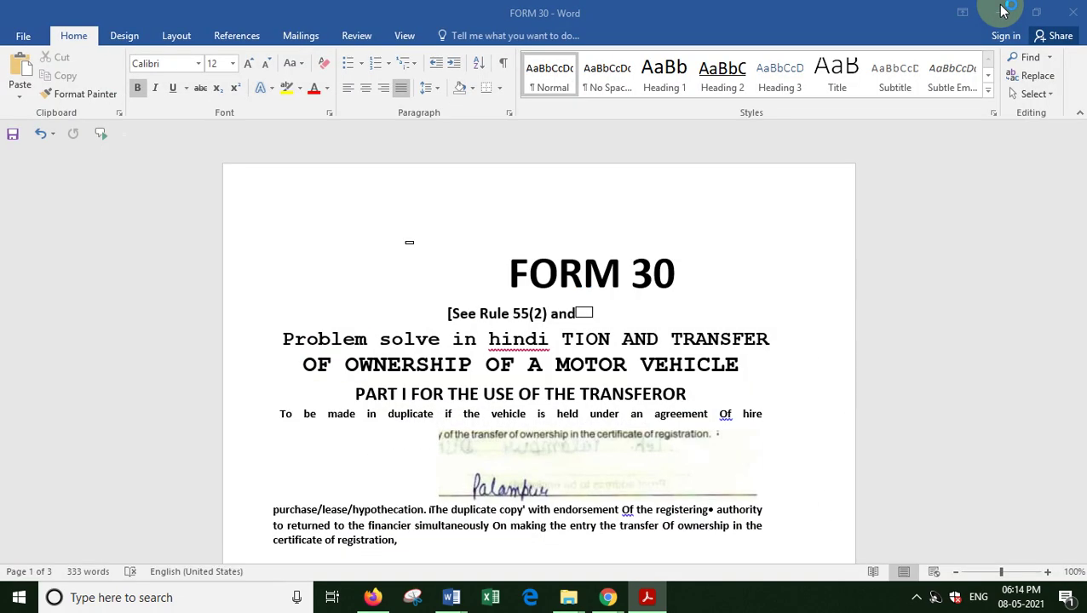
- Minimise the FORM 30 and Document1 Word windows to reveal Chrome
click(1002, 10)
click(999, 9)
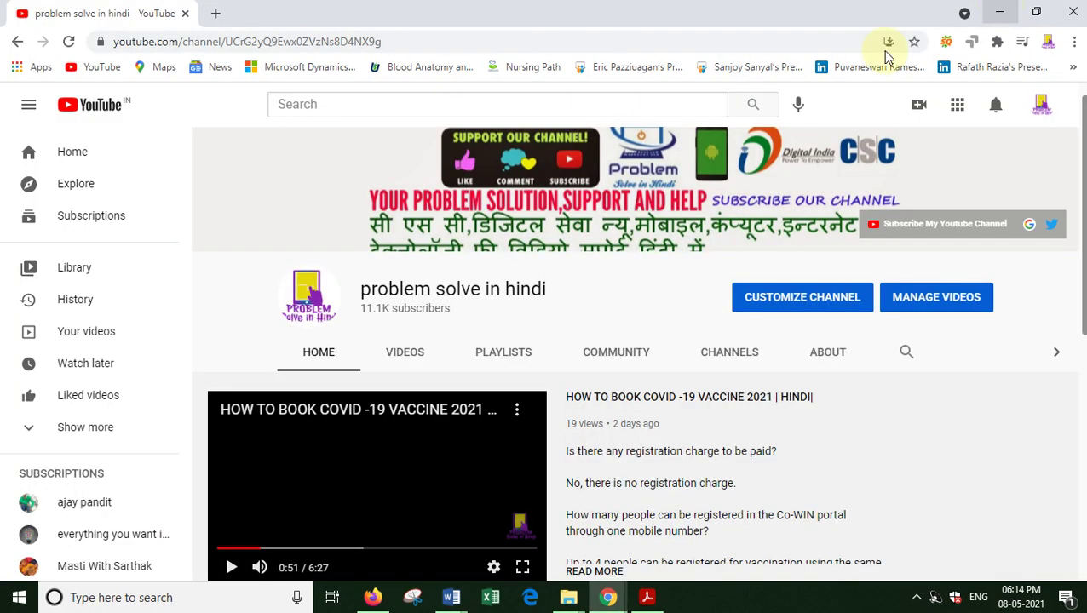